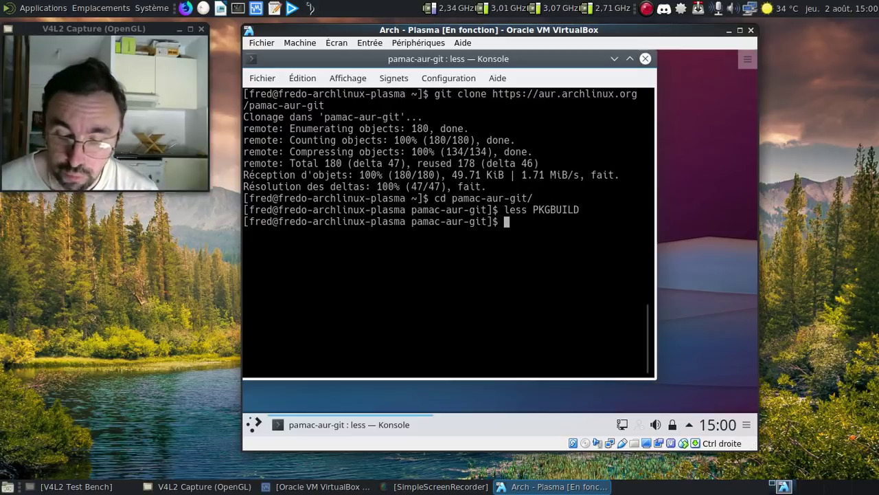
- Build pamac-aur-git with makepkg -si and install it with its missing dependencies and the tray appindicator package
{"action": "type", "text": "makepkg -s"}
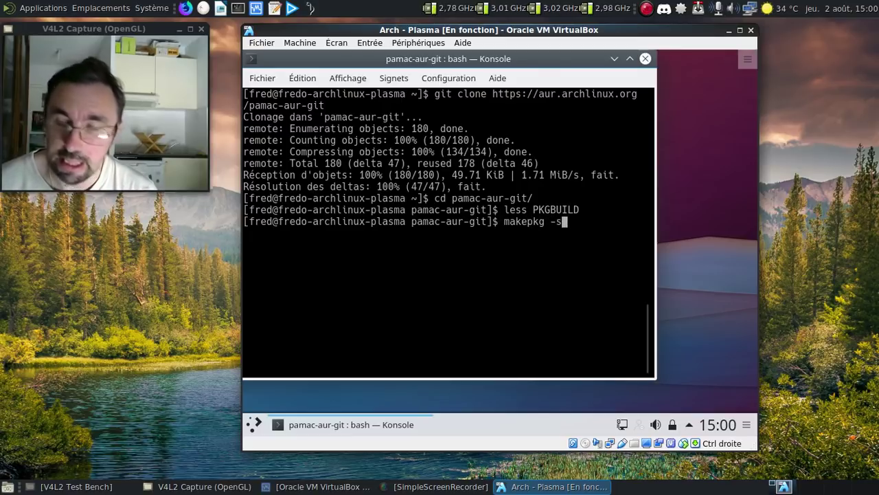
{"action": "type", "text": "i"}
{"action": "key", "text": "Return"}
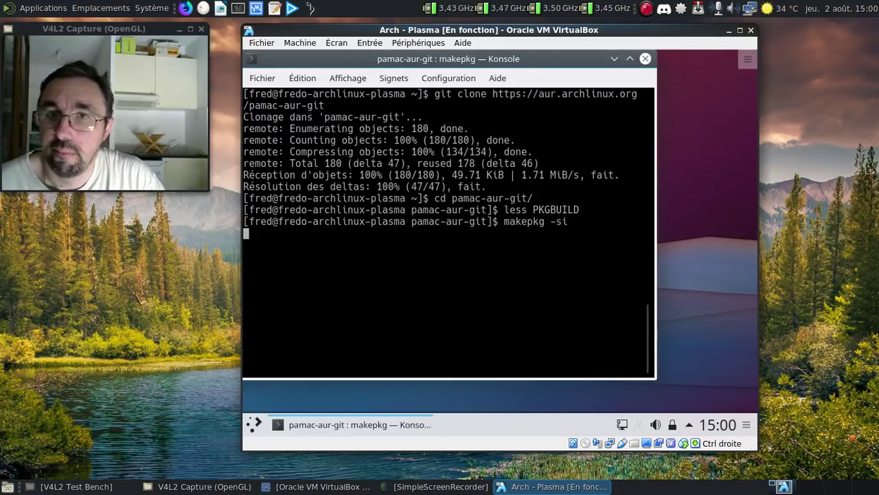
{"action": "key", "text": "Return"}
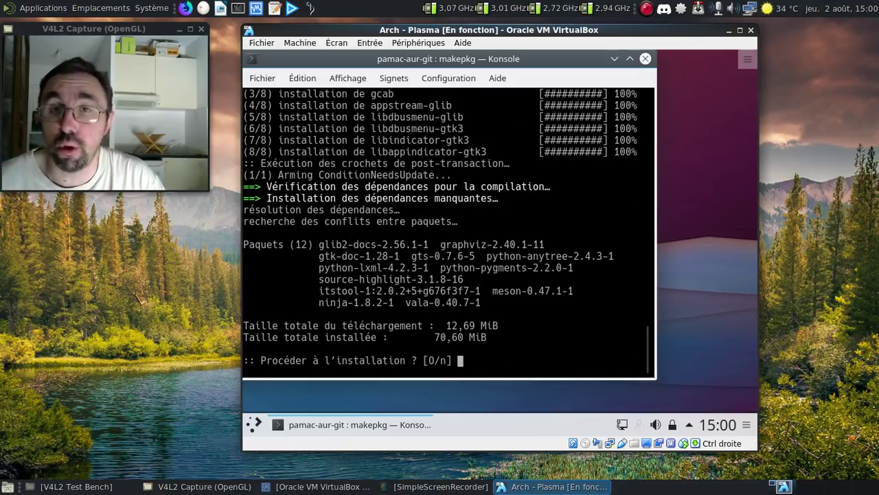
{"action": "key", "text": "Return"}
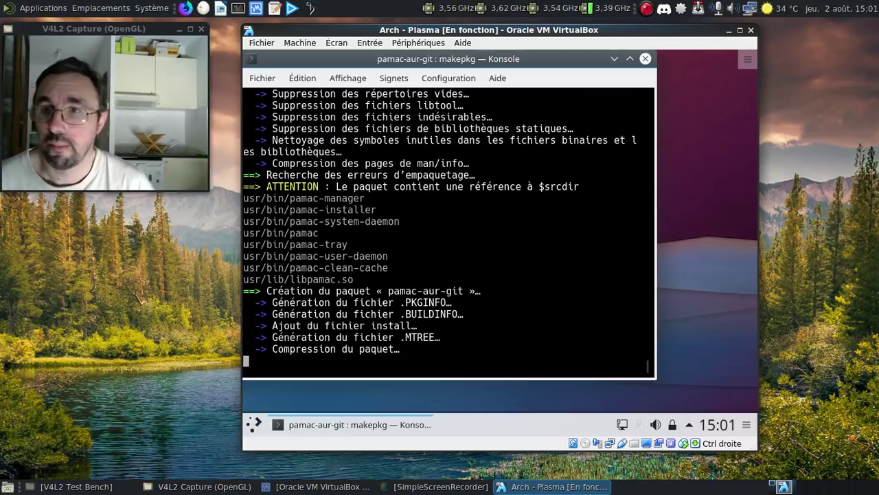
{"action": "key", "text": "Return"}
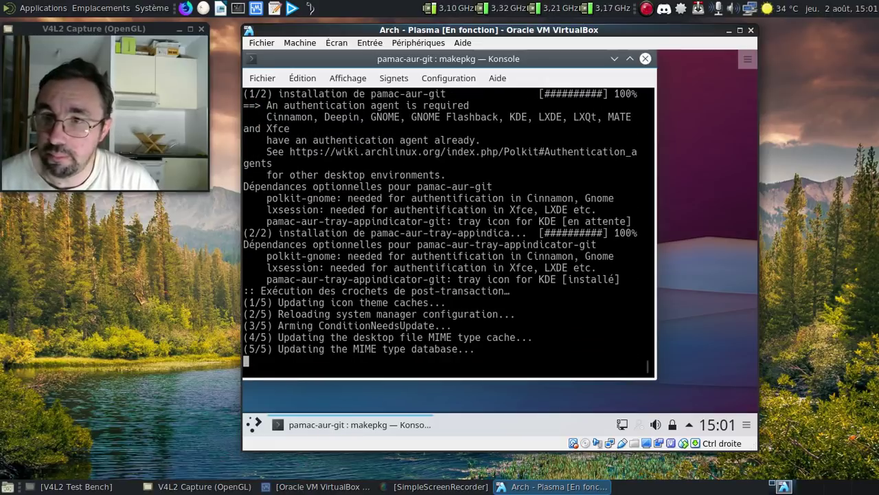
- Exit Konsole and launch Add/Remove Software by searching 'pama' in the launcher
{"action": "type", "text": "exit"}
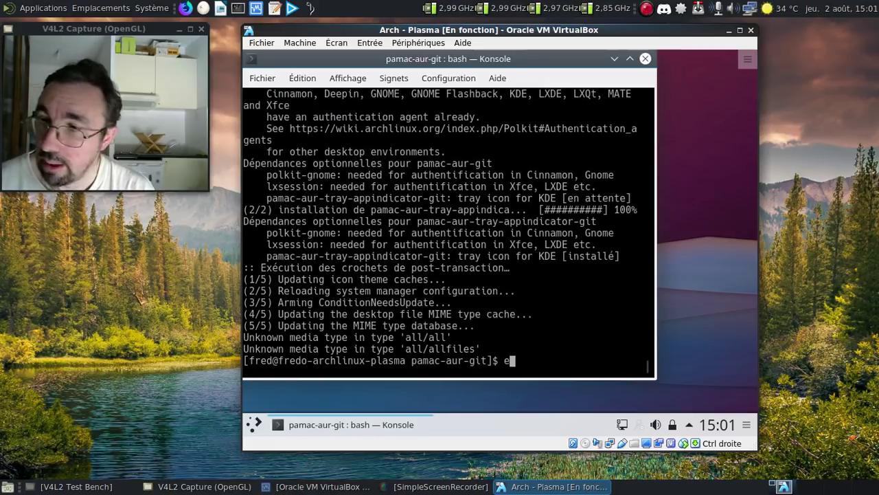
{"action": "key", "text": "Return"}
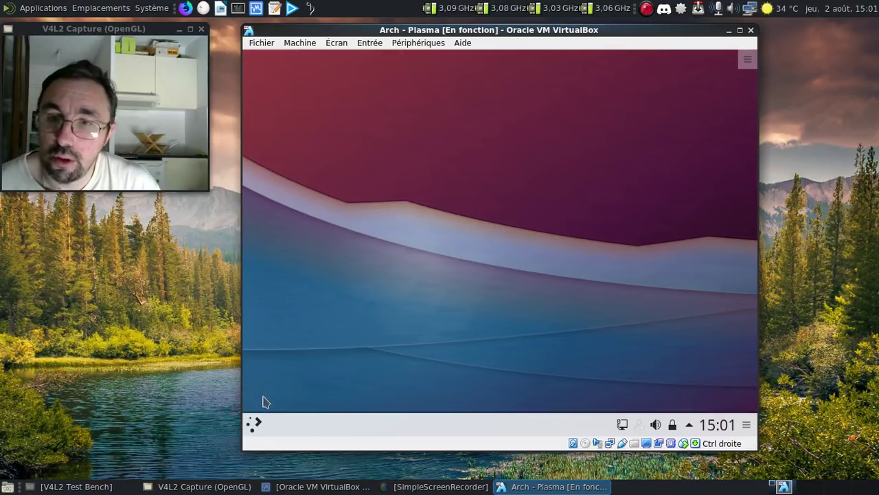
{"action": "left_click", "coordinate": [256, 424]}
{"action": "type", "text": "ajout"}
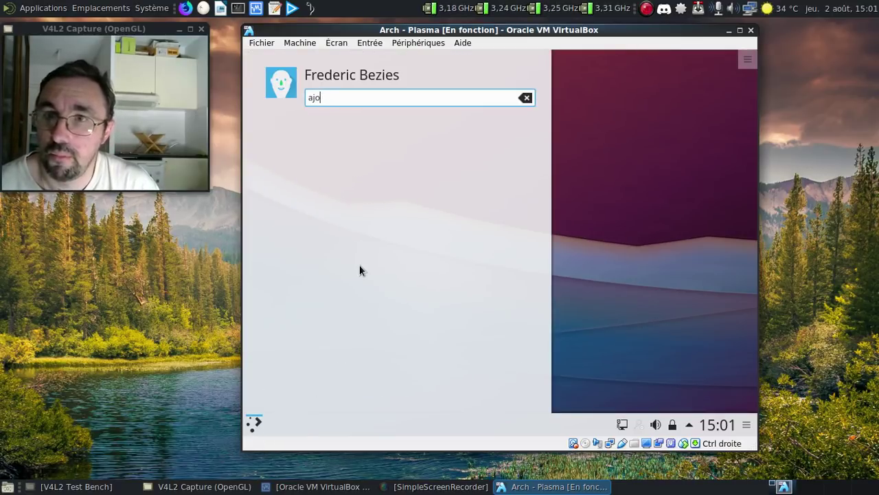
{"action": "key", "text": "BackSpace"}
{"action": "key", "text": "BackSpace"}
{"action": "key", "text": "BackSpace"}
{"action": "type", "text": "pama"}
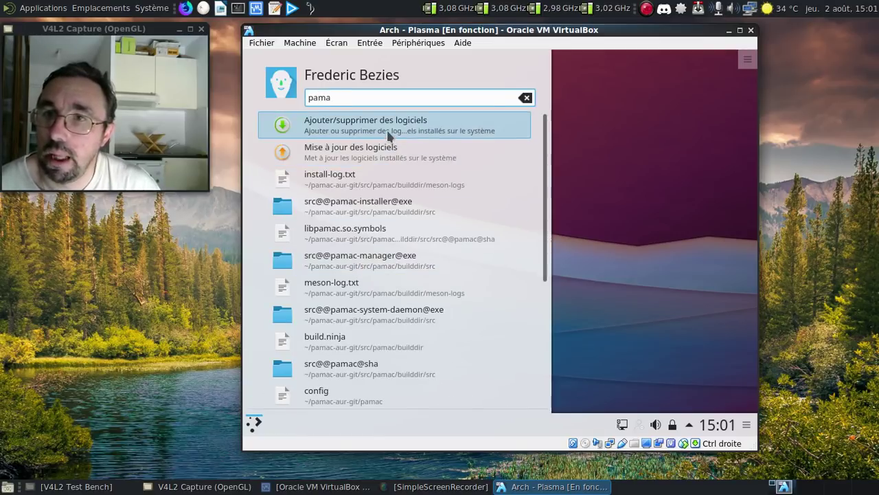
{"action": "left_click", "coordinate": [389, 131]}
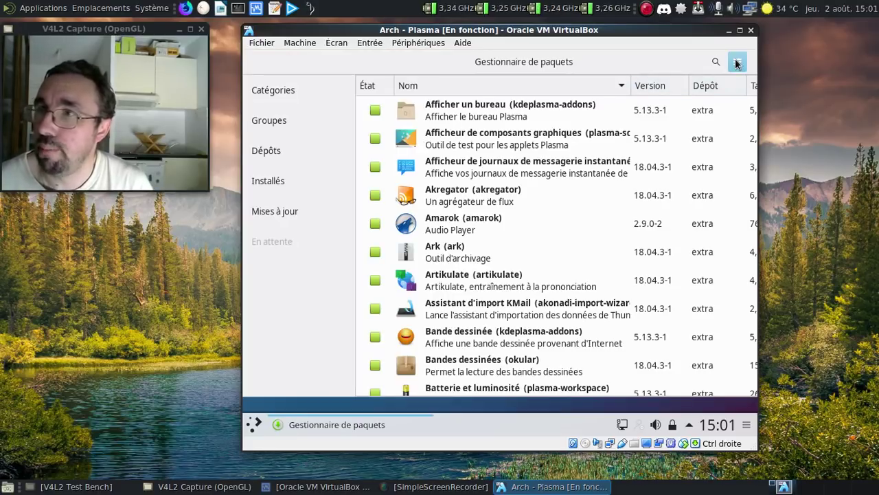
- Check Pamac's About box to confirm version 6.5.0
{"action": "left_click", "coordinate": [737, 64]}
{"action": "left_click", "coordinate": [707, 181]}
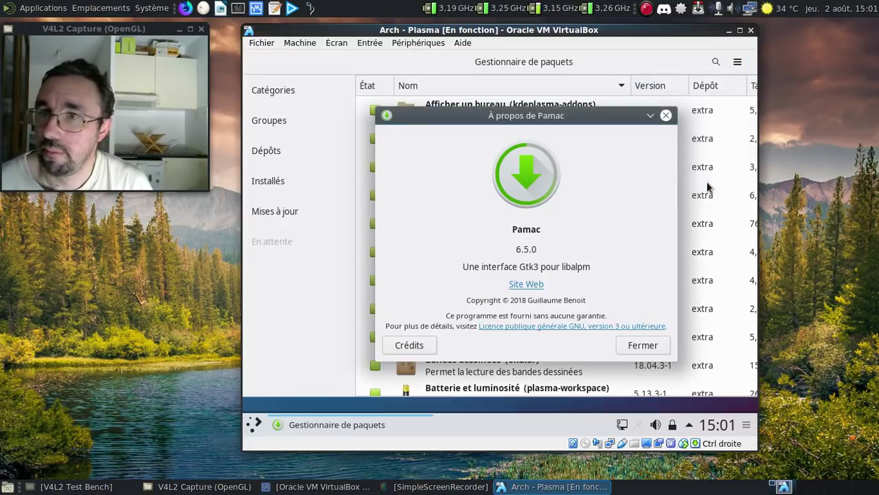
{"action": "left_click", "coordinate": [664, 118]}
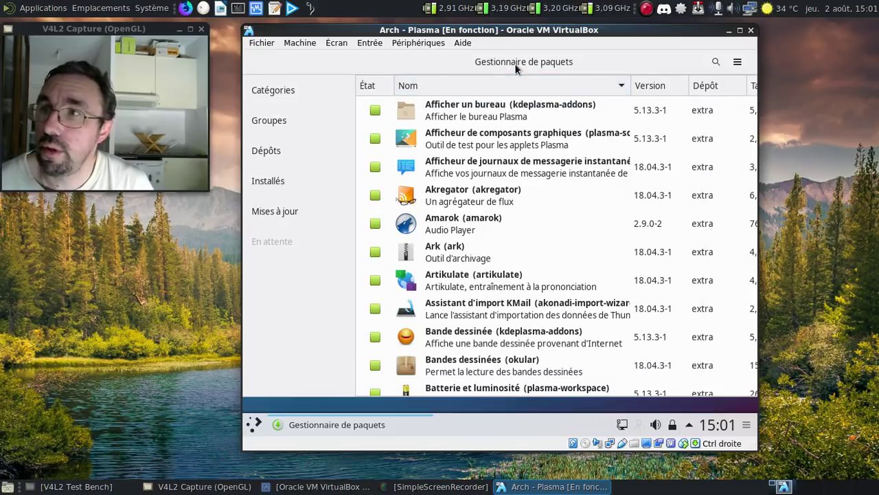
- Restore the Pamac window and open Préférences from the hamburger menu
{"action": "double_click", "coordinate": [515, 63]}
{"action": "left_click", "coordinate": [618, 61]}
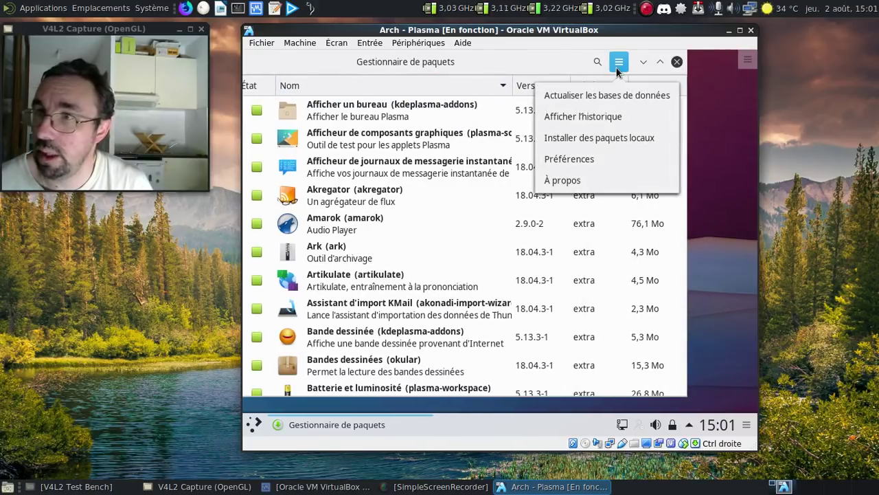
{"action": "left_click", "coordinate": [588, 159]}
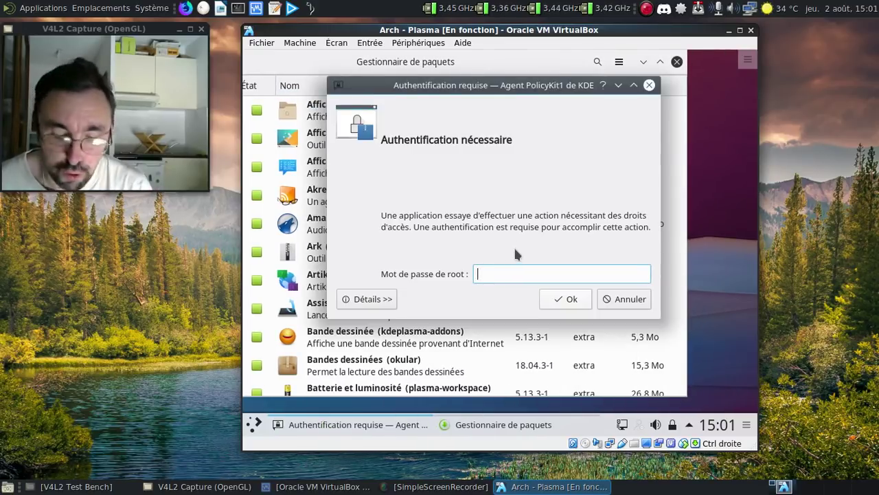
- Authenticate with the root password and turn on AUR support, choosing a different build folder
{"action": "type", "text": "*******"}
{"action": "key", "text": "Return"}
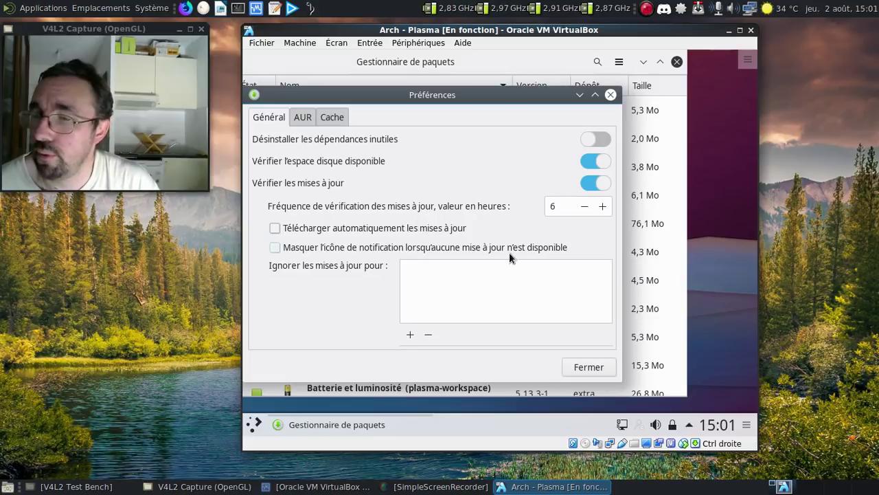
{"action": "left_click", "coordinate": [303, 117]}
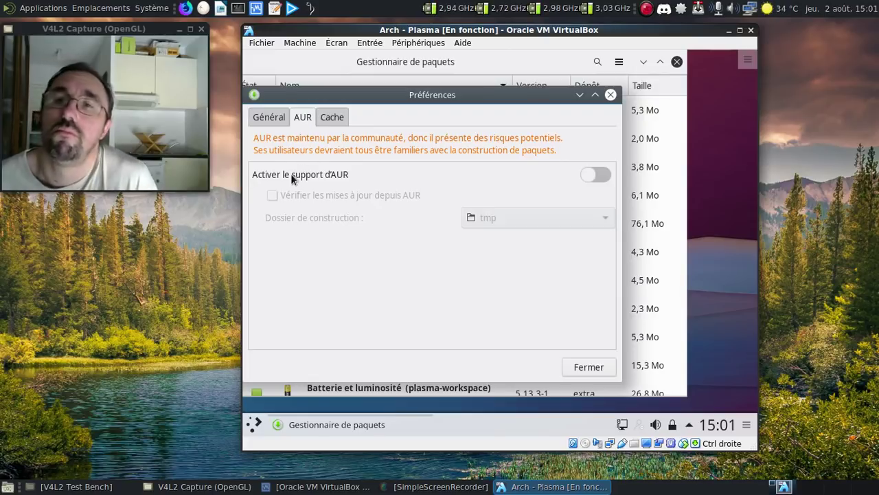
{"action": "left_click", "coordinate": [595, 177]}
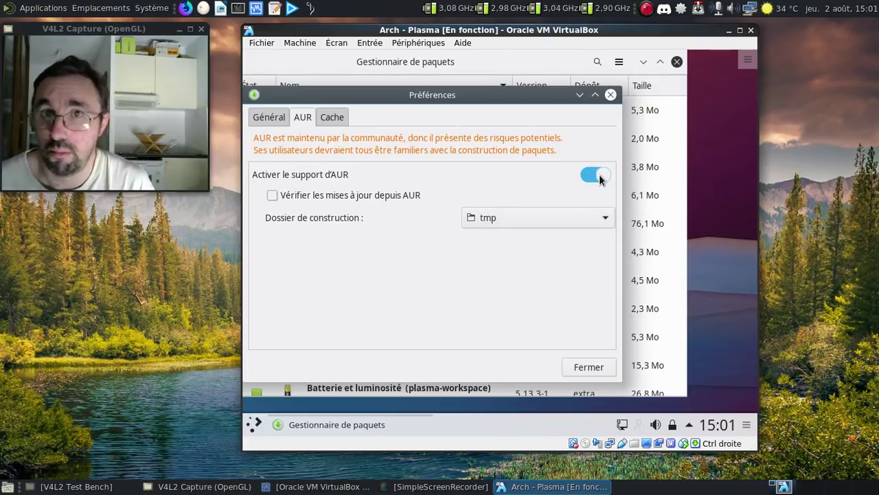
{"action": "left_click", "coordinate": [565, 213]}
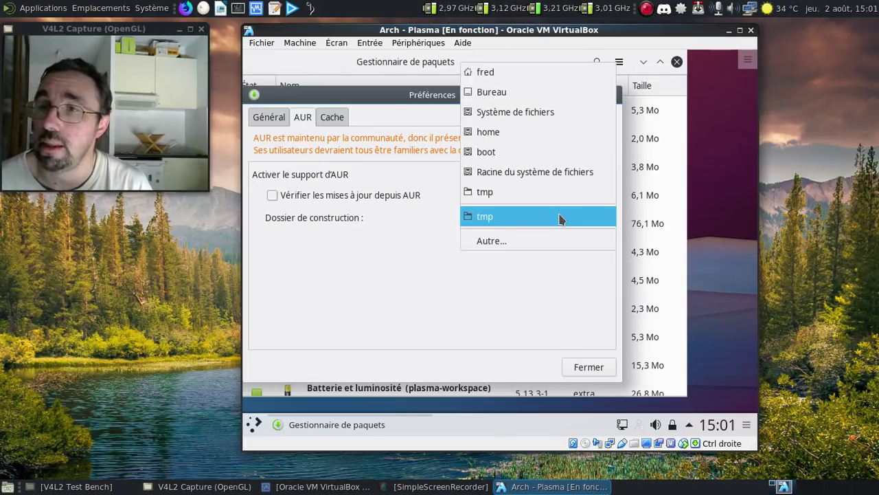
{"action": "left_click", "coordinate": [515, 76]}
- Look at the cache settings, then close the preferences and Pamac
{"action": "left_click", "coordinate": [335, 118]}
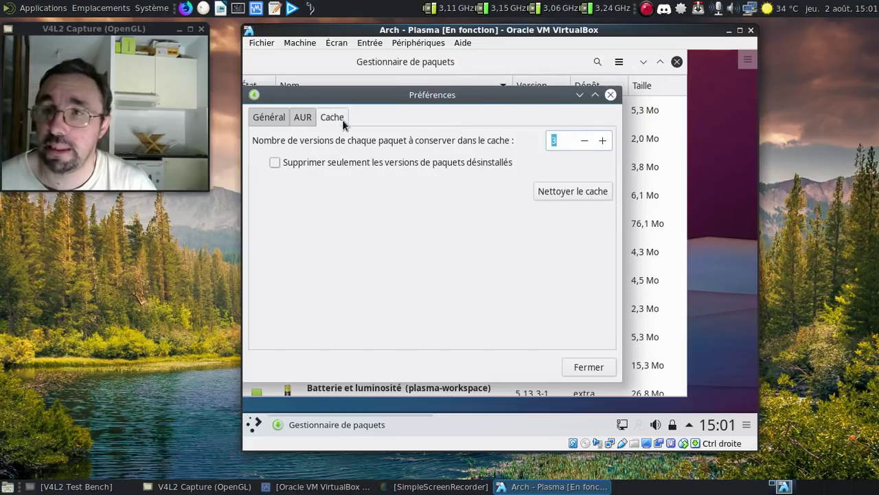
{"action": "left_click", "coordinate": [589, 364]}
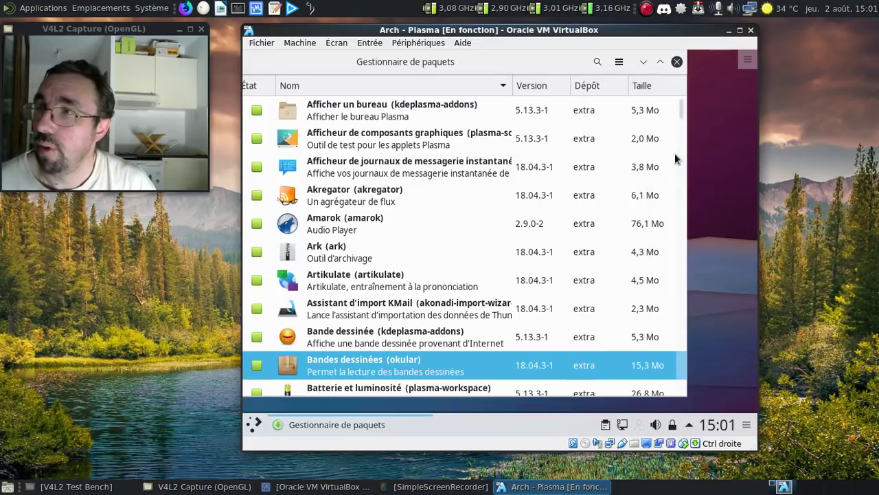
{"action": "left_click", "coordinate": [676, 62]}
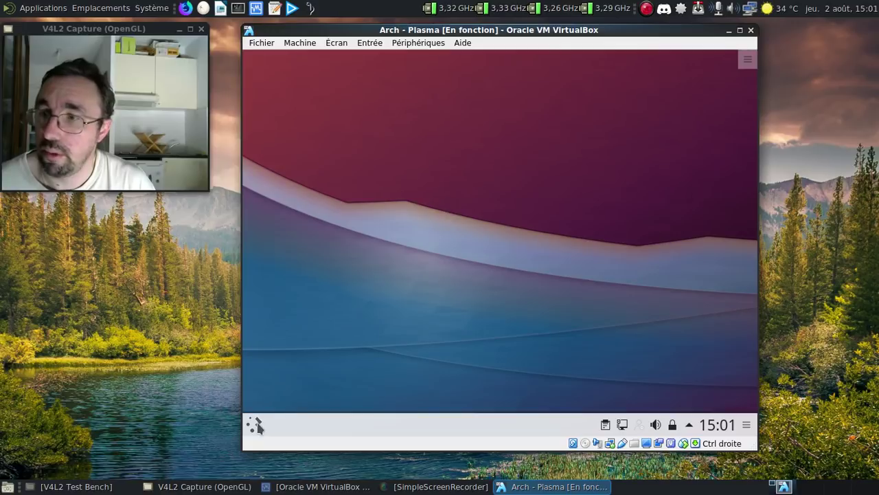
- Log out of the Plasma session from the application launcher
{"action": "left_click", "coordinate": [253, 424]}
{"action": "mouse_move", "coordinate": [515, 382]}
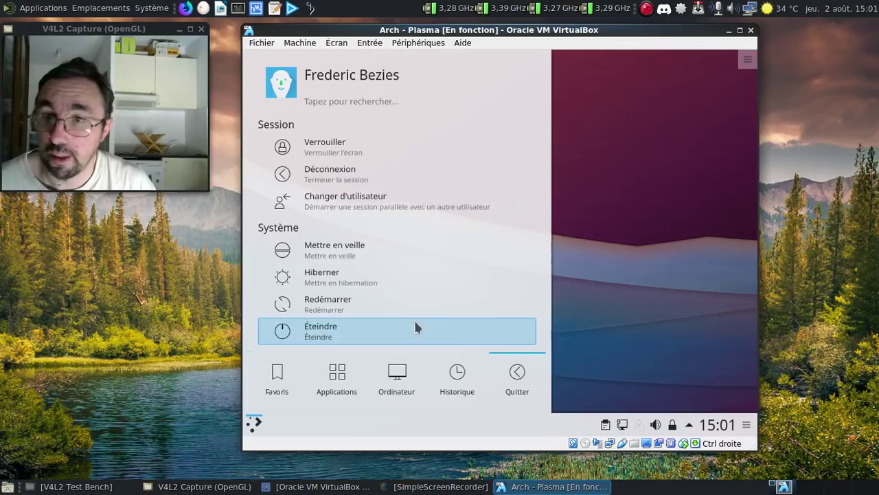
{"action": "left_click", "coordinate": [343, 182]}
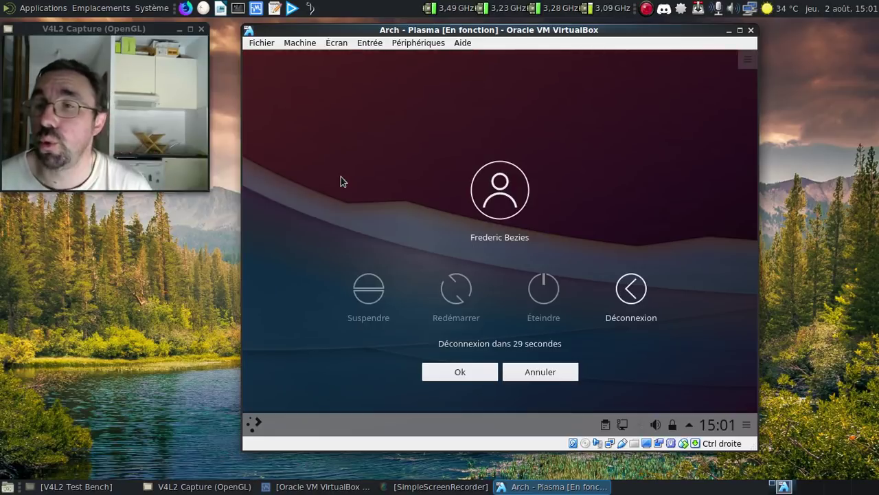
{"action": "left_click", "coordinate": [630, 289]}
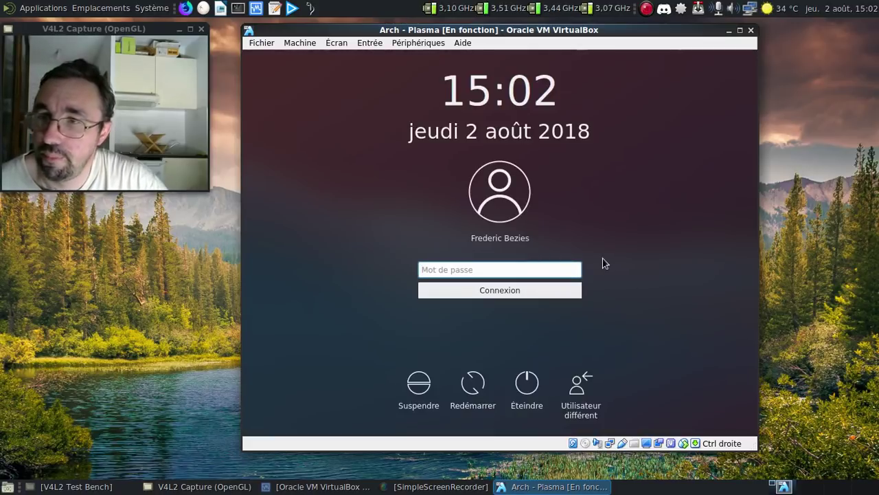
- Log back in with the account password and open Gestionnaire de paquets from the update tray icon
{"action": "left_click", "coordinate": [559, 269]}
{"action": "key", "text": "Return"}
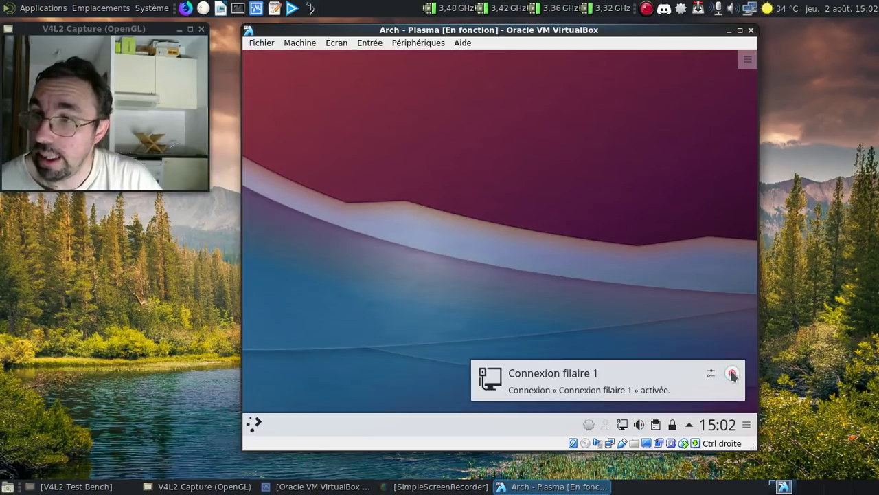
{"action": "mouse_move", "coordinate": [591, 422]}
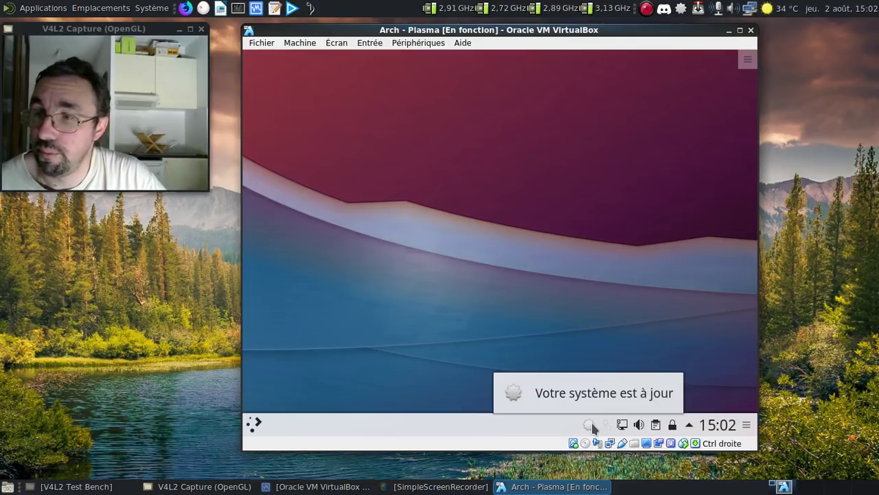
{"action": "right_click", "coordinate": [592, 422]}
{"action": "left_click", "coordinate": [606, 397]}
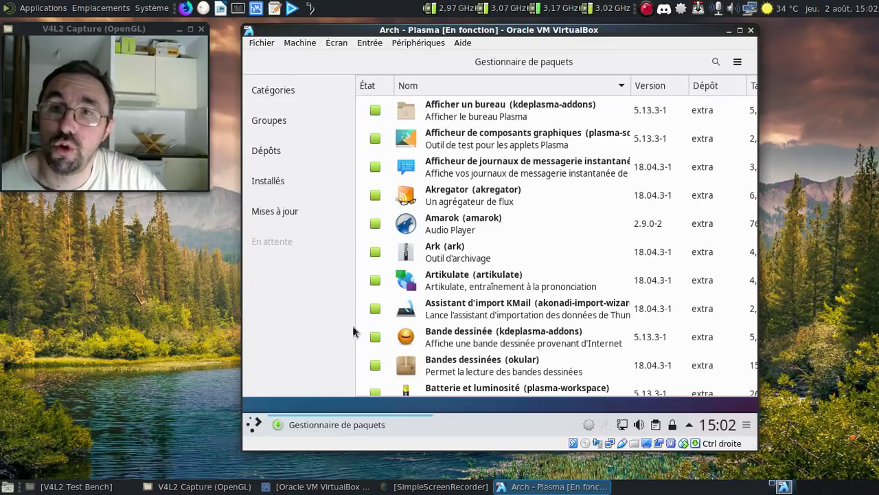
- In Installés > Orphelins, select itstool, meson and vala and mark them for Désinstaller
{"action": "left_click", "coordinate": [288, 181]}
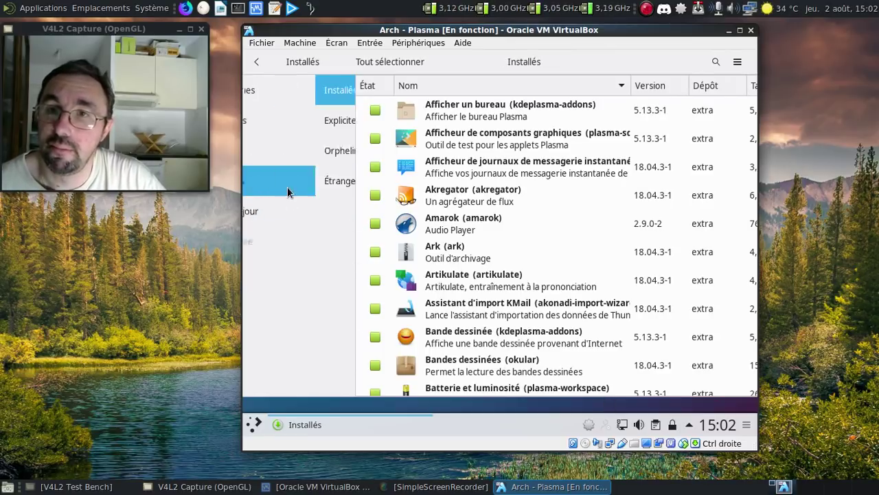
{"action": "left_click", "coordinate": [274, 152]}
{"action": "left_click", "coordinate": [453, 114]}
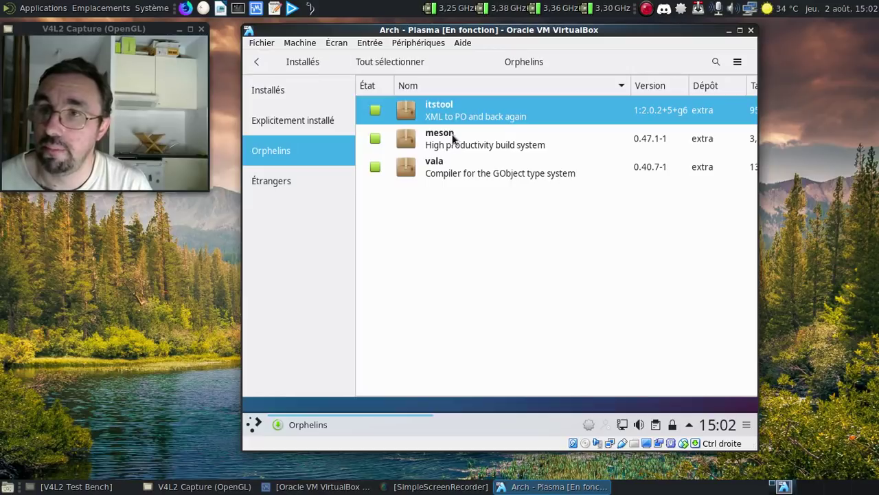
{"action": "left_click", "coordinate": [455, 164], "text": "shift"}
{"action": "right_click", "coordinate": [460, 169]}
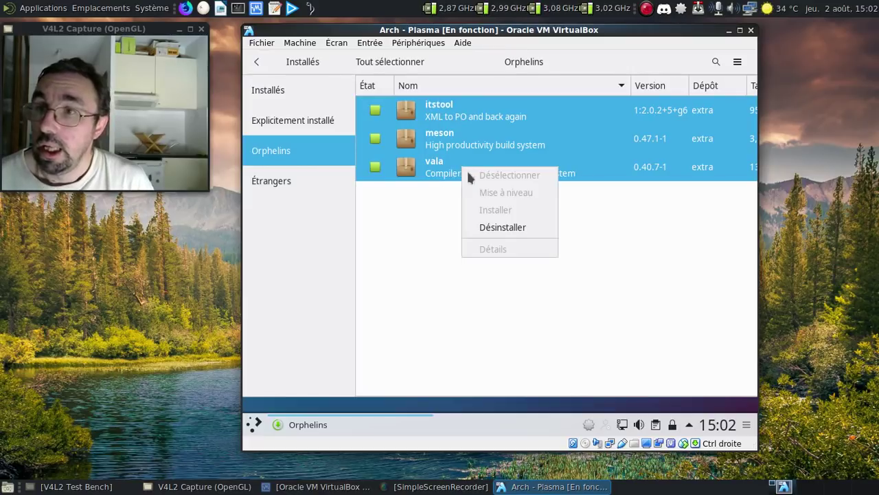
{"action": "left_click", "coordinate": [509, 224]}
- Apply and confirm the removal of the three orphans, authorising with the root password
{"action": "left_click", "coordinate": [718, 384]}
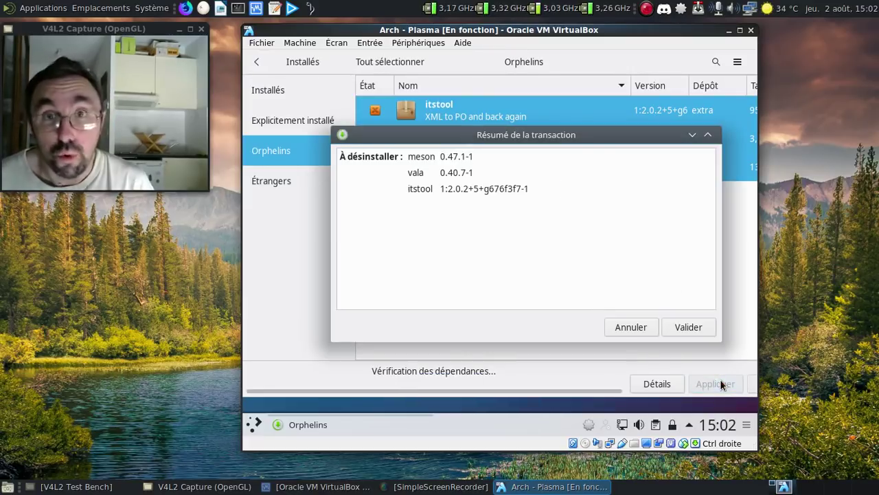
{"action": "left_click", "coordinate": [687, 325]}
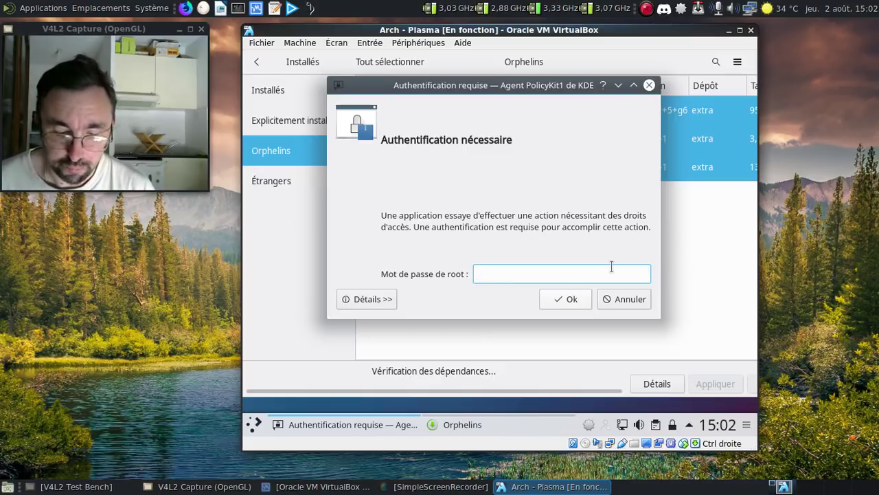
{"action": "type", "text": "•••••••••"}
{"action": "key", "text": "Return"}
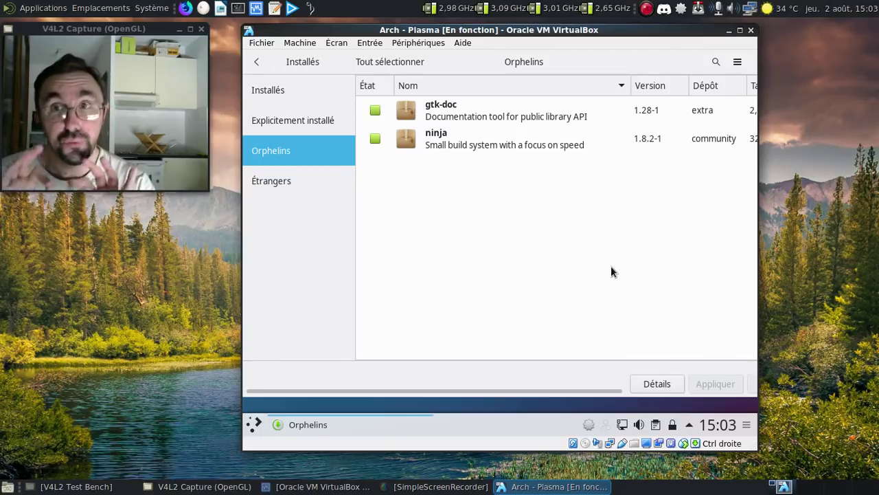
- Remove the gtk-doc and ninja orphans and dismiss the success notification
{"action": "left_click", "coordinate": [374, 113]}
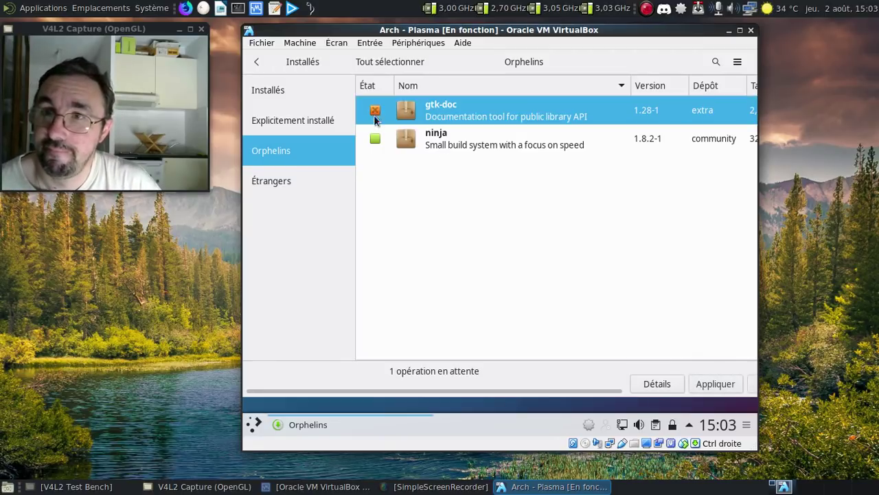
{"action": "left_click", "coordinate": [375, 139]}
{"action": "left_click", "coordinate": [715, 383]}
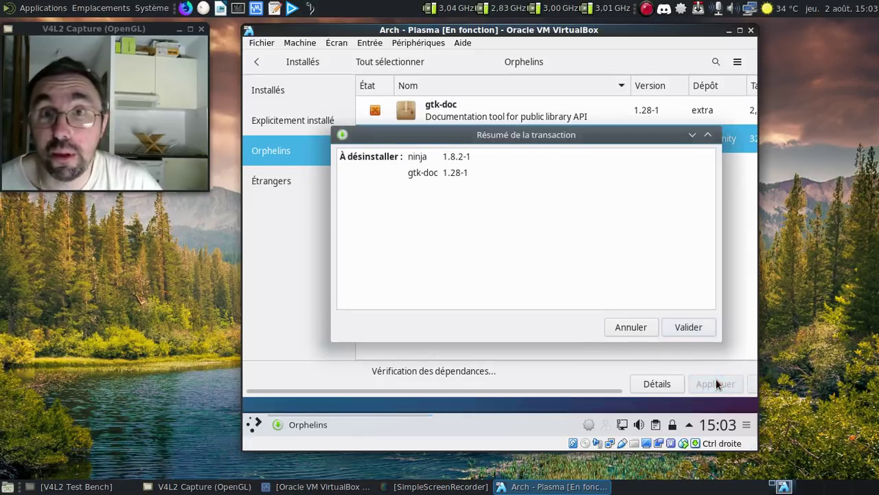
{"action": "left_click", "coordinate": [687, 327]}
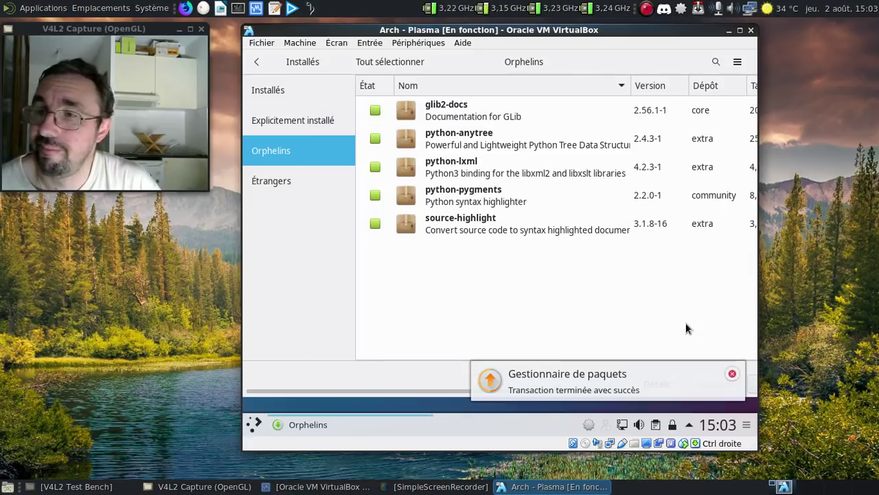
{"action": "left_click", "coordinate": [732, 373]}
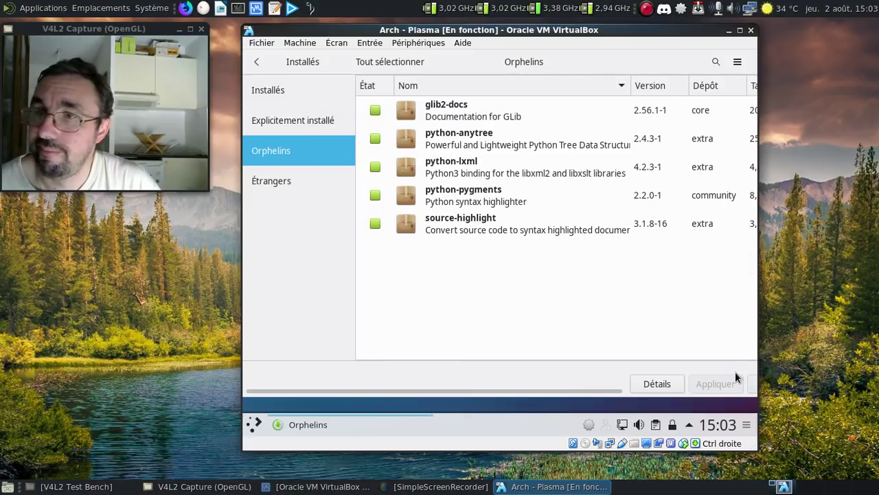
- Remove the five remaining orphans, starting with glib2-docs, then return to the main page
{"action": "left_click", "coordinate": [471, 117]}
{"action": "left_click", "coordinate": [478, 223], "text": "shift"}
{"action": "right_click", "coordinate": [478, 223]}
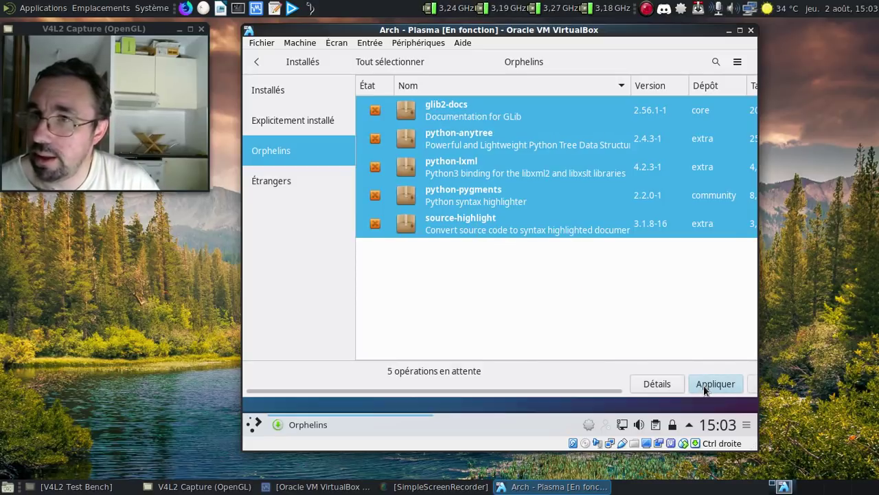
{"action": "left_click", "coordinate": [715, 383]}
{"action": "left_click", "coordinate": [682, 326]}
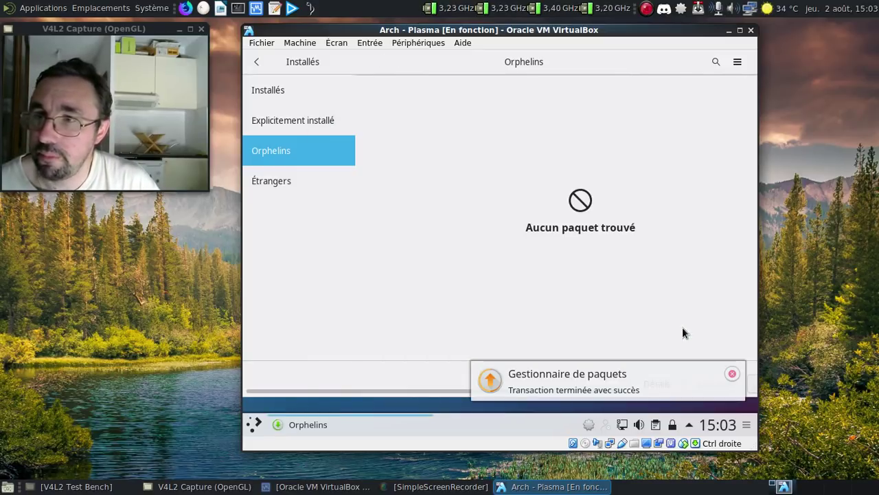
{"action": "left_click", "coordinate": [732, 373]}
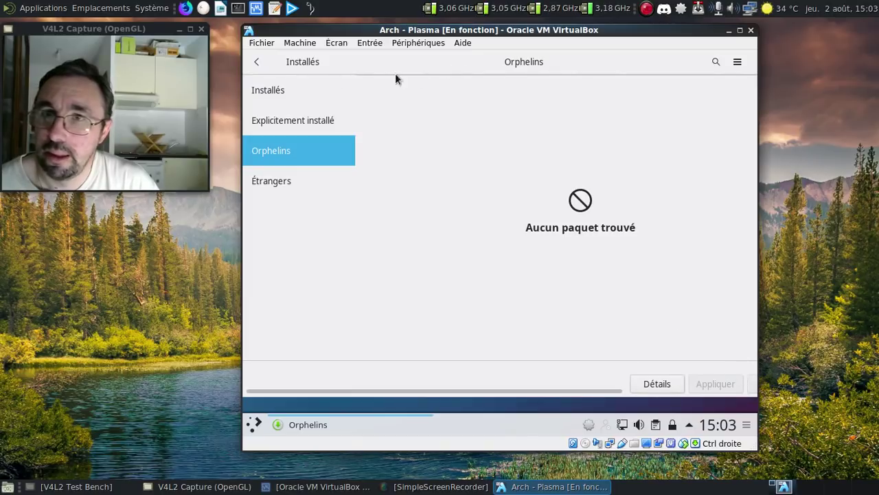
{"action": "left_click", "coordinate": [257, 61]}
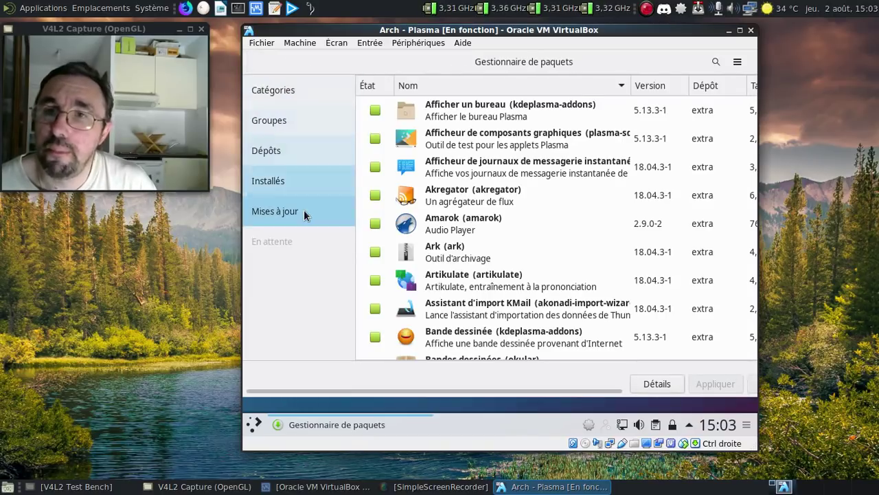
- Confirm on the Mises à jour page that the system is up to date, then close Pamac
{"action": "left_click", "coordinate": [304, 212]}
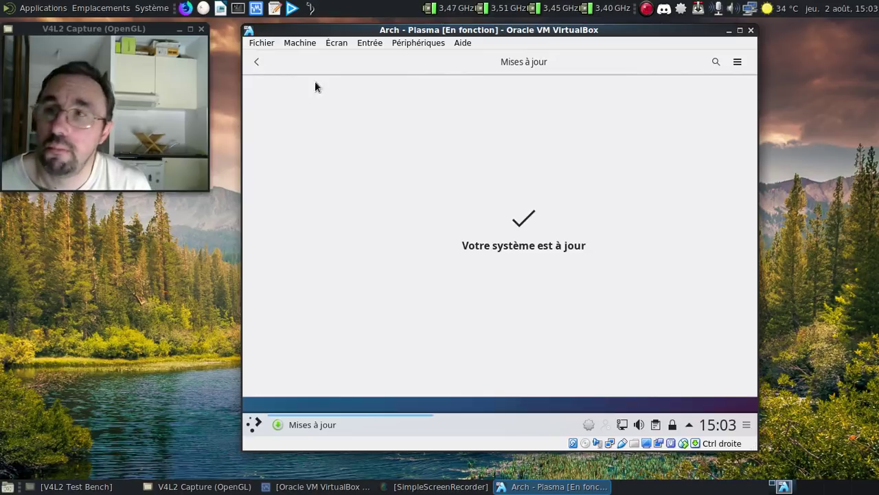
{"action": "double_click", "coordinate": [508, 63]}
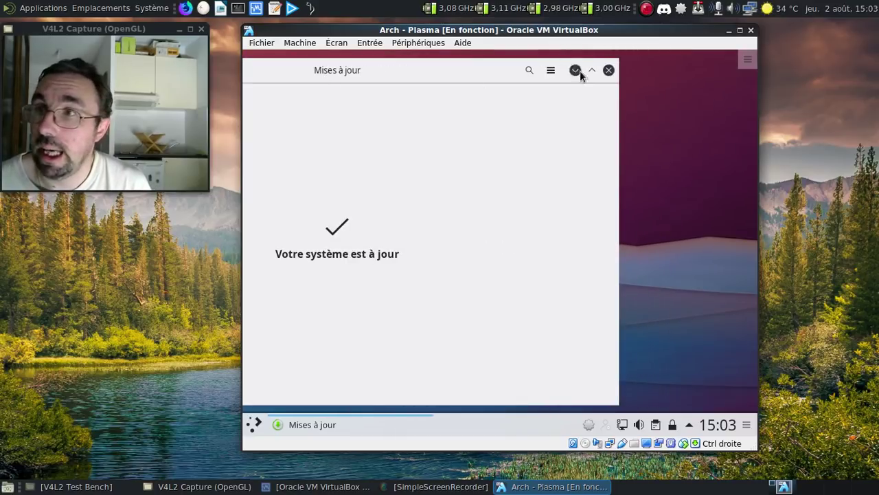
{"action": "left_click", "coordinate": [608, 72]}
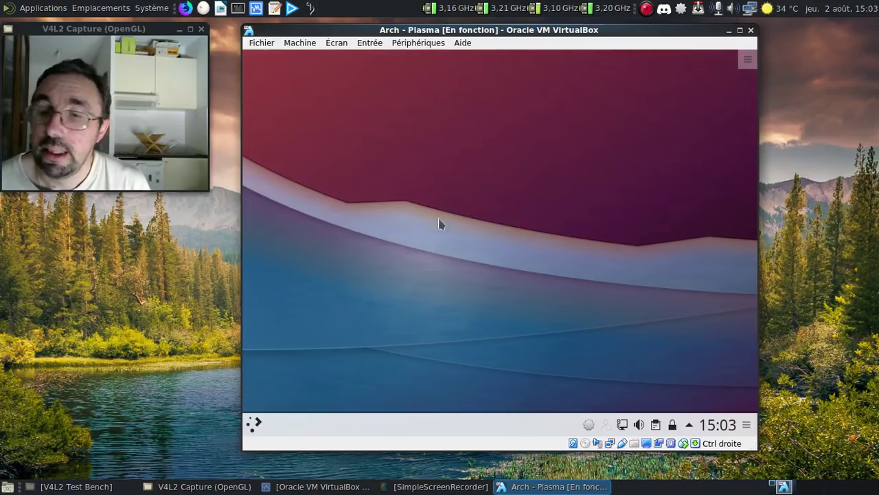
- Shut down the virtual machine via Quitter > Éteindre in the launcher
{"action": "left_click", "coordinate": [253, 424]}
{"action": "mouse_move", "coordinate": [517, 383]}
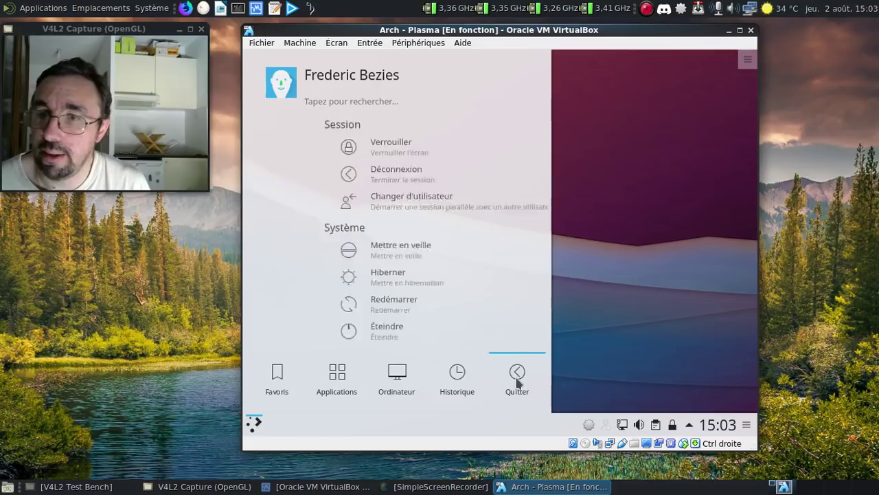
{"action": "left_click", "coordinate": [347, 335]}
{"action": "left_click", "coordinate": [559, 294]}
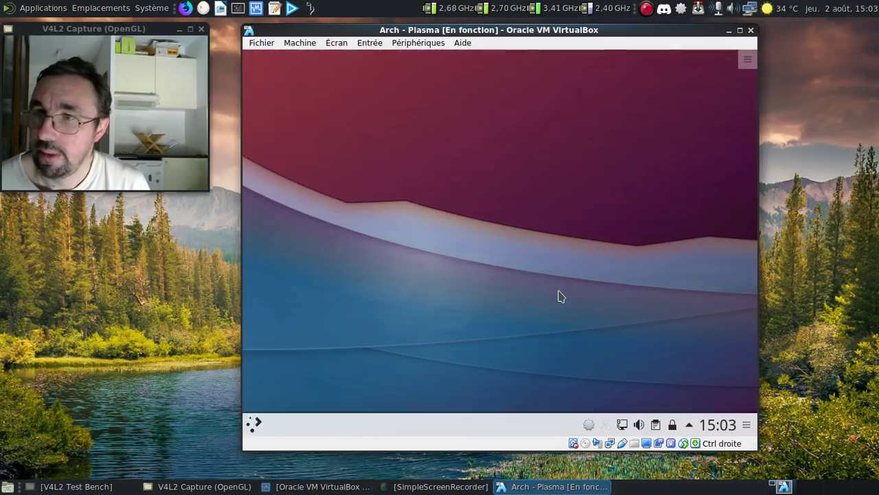